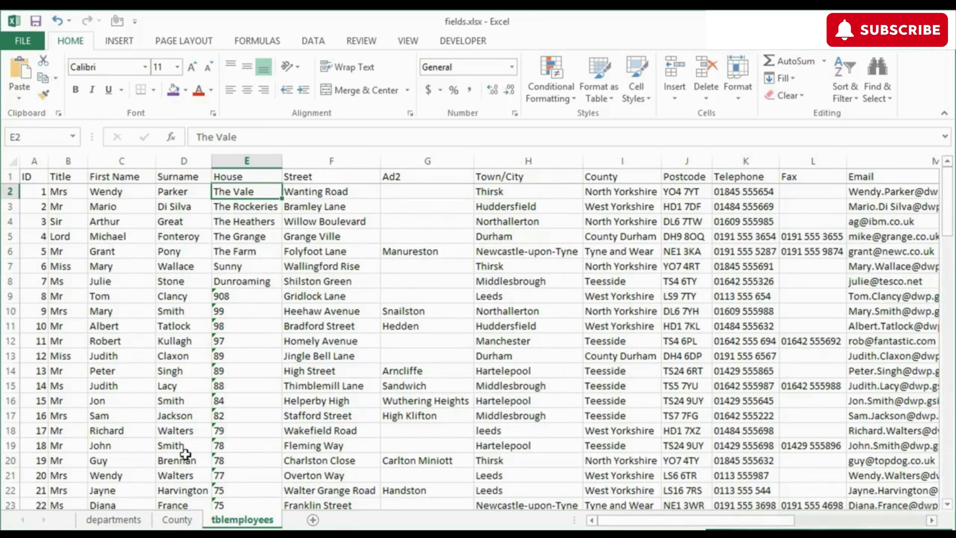
Step: Look through the lists on the departments and County sheets for repeated entries
{"action": "left_click", "coordinate": [132, 521]}
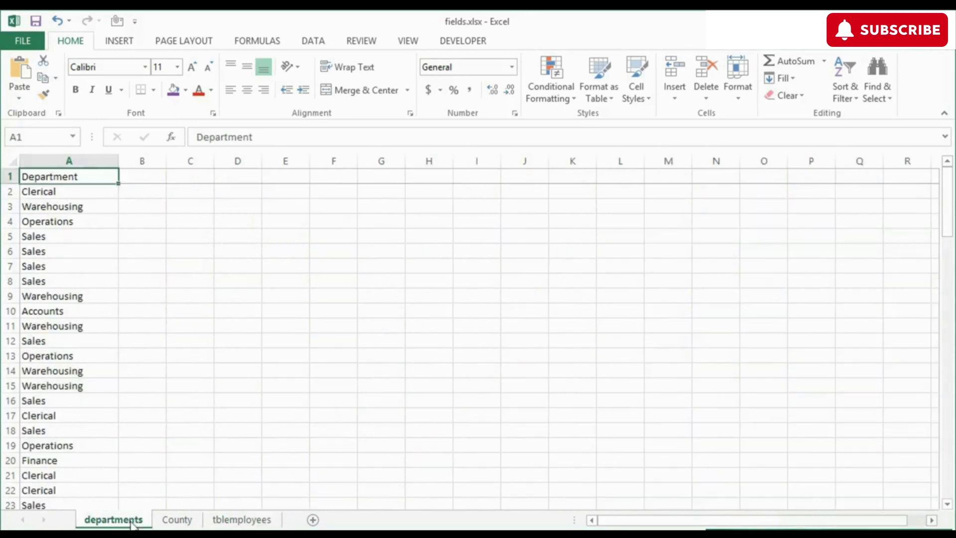
{"action": "left_click", "coordinate": [172, 522]}
{"action": "left_click", "coordinate": [140, 523]}
{"action": "left_click", "coordinate": [177, 519]}
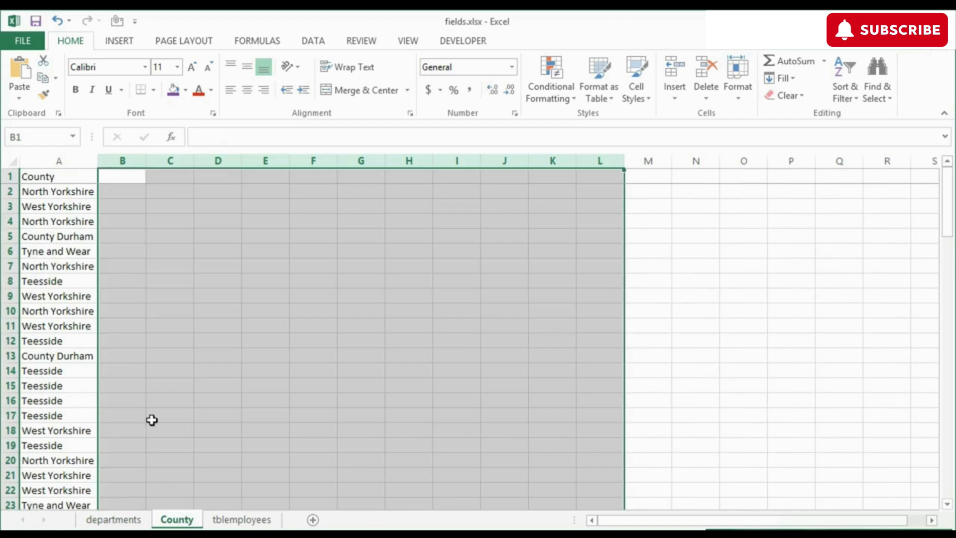
{"action": "left_click", "coordinate": [68, 195]}
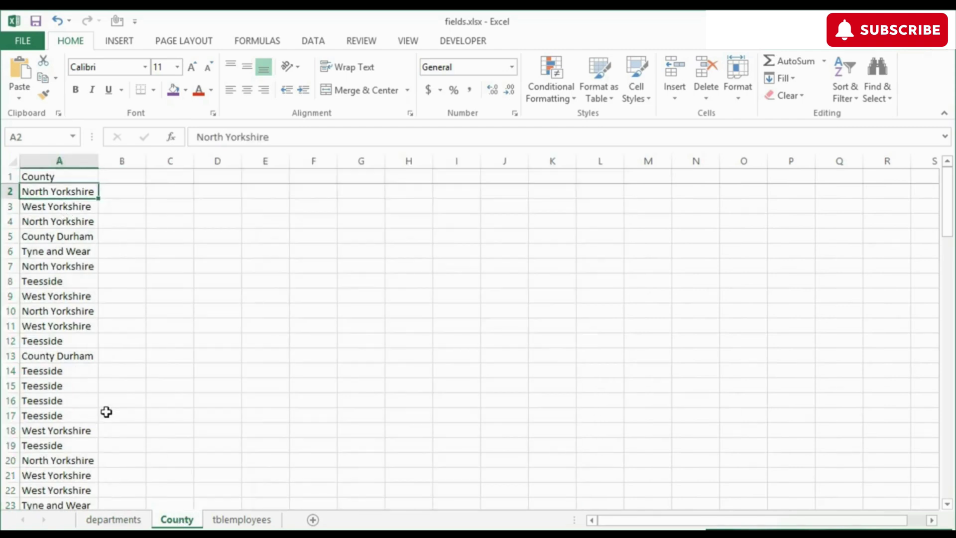
Step: Remove the duplicate values from the Department column on the departments sheet, treating the first row as a header
{"action": "left_click", "coordinate": [138, 523]}
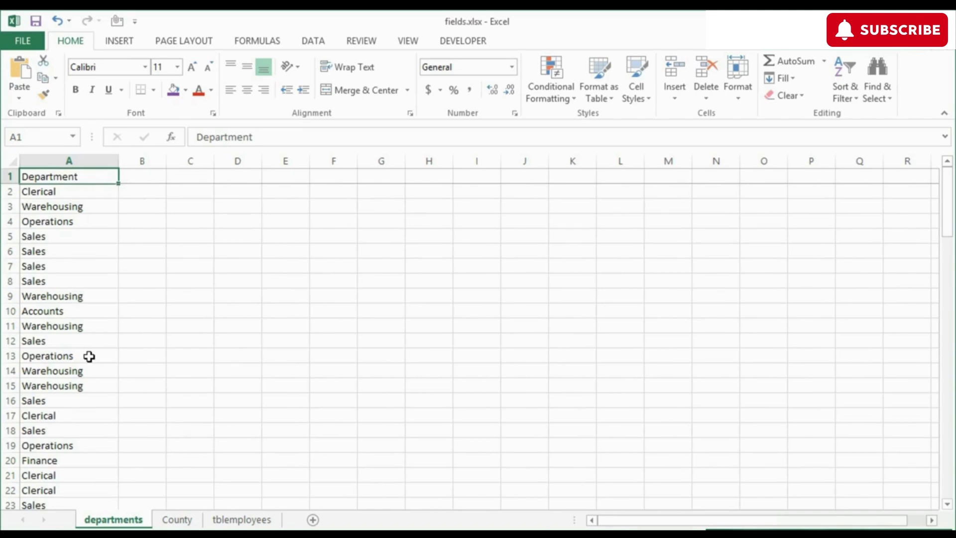
{"action": "left_click", "coordinate": [76, 163]}
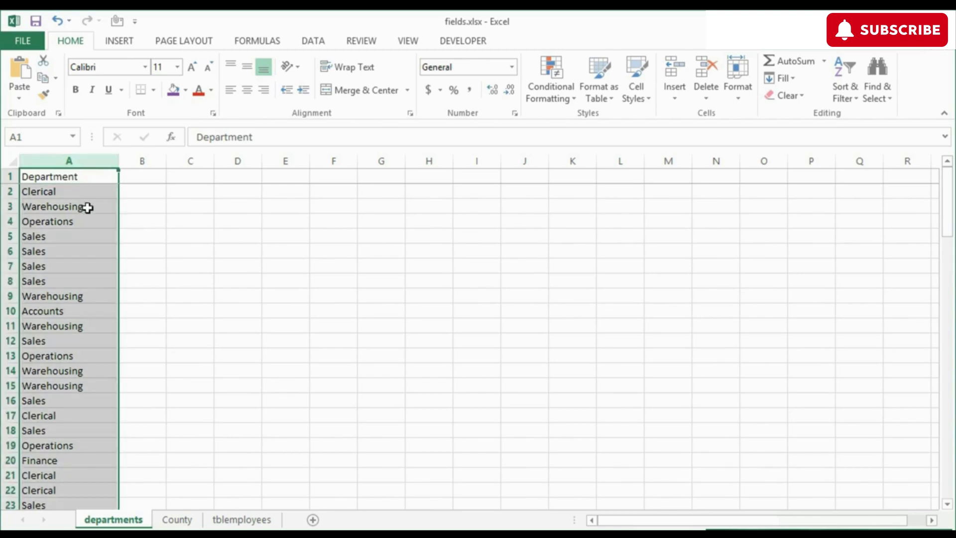
{"action": "left_click", "coordinate": [323, 41]}
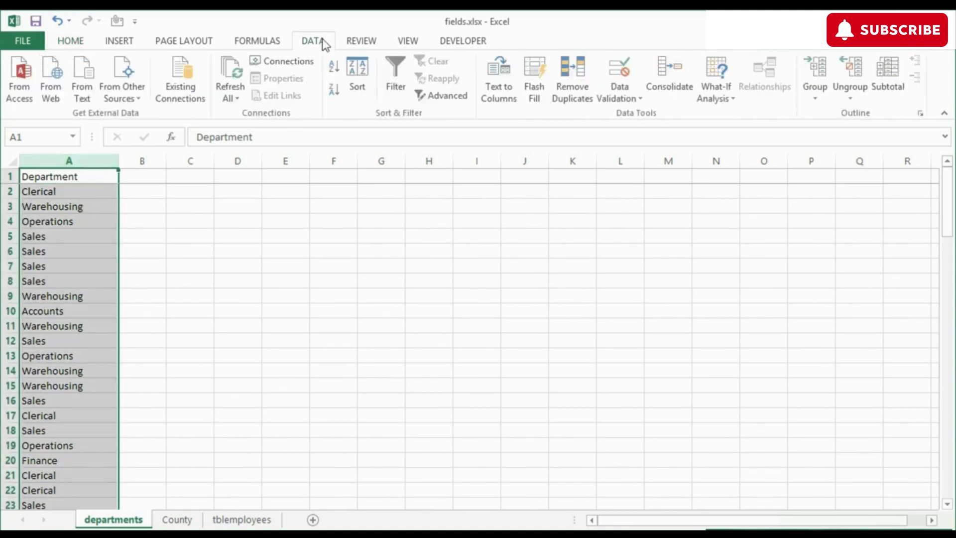
{"action": "left_click", "coordinate": [574, 92]}
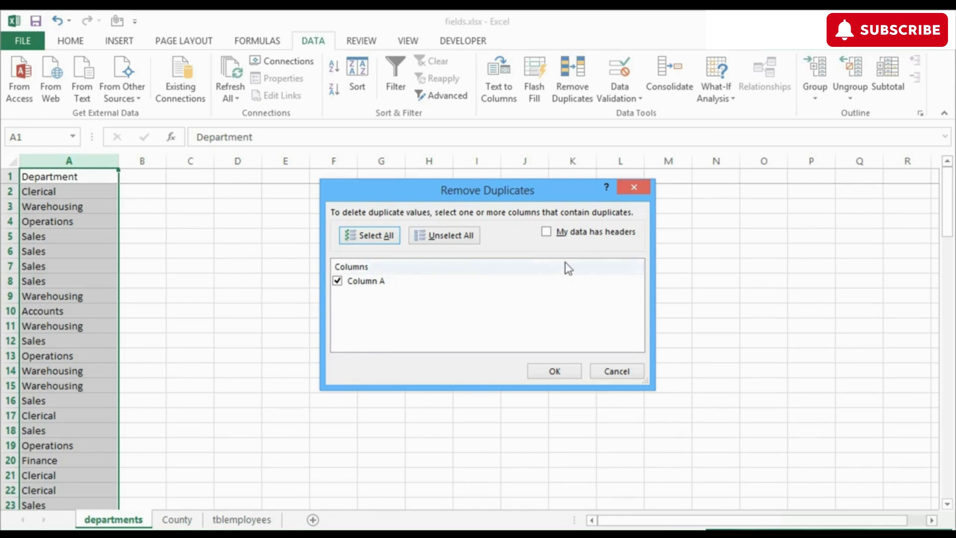
{"action": "left_click", "coordinate": [546, 233]}
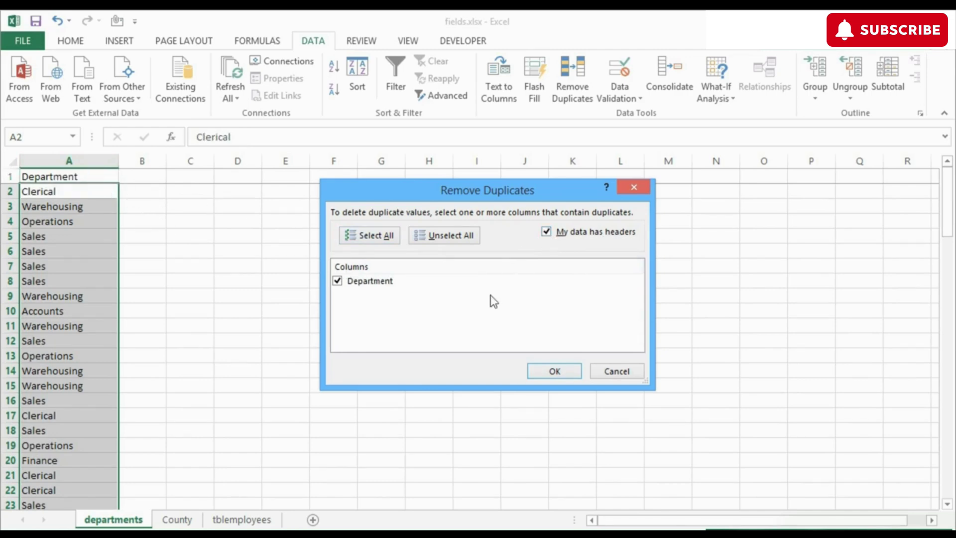
{"action": "left_click", "coordinate": [555, 371]}
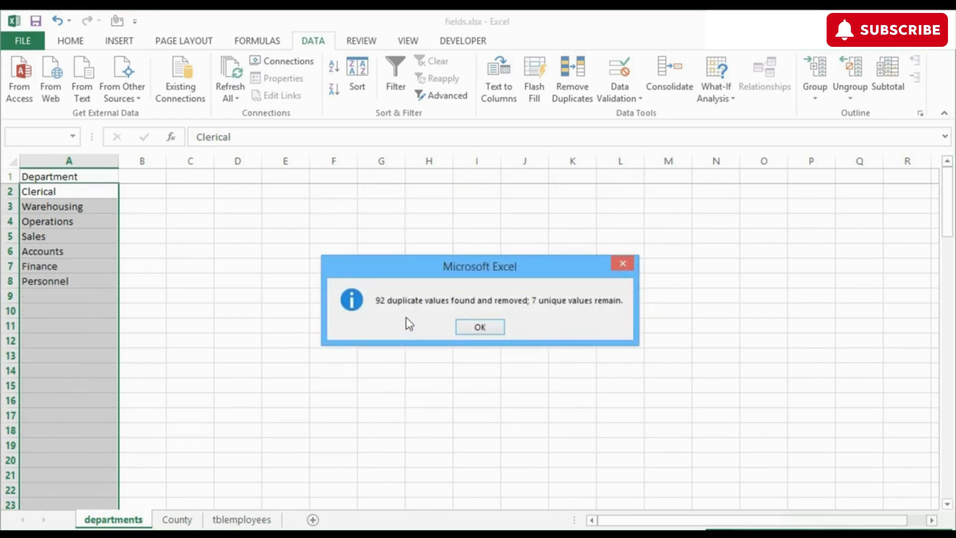
{"action": "left_click", "coordinate": [492, 330]}
{"action": "left_click", "coordinate": [99, 280]}
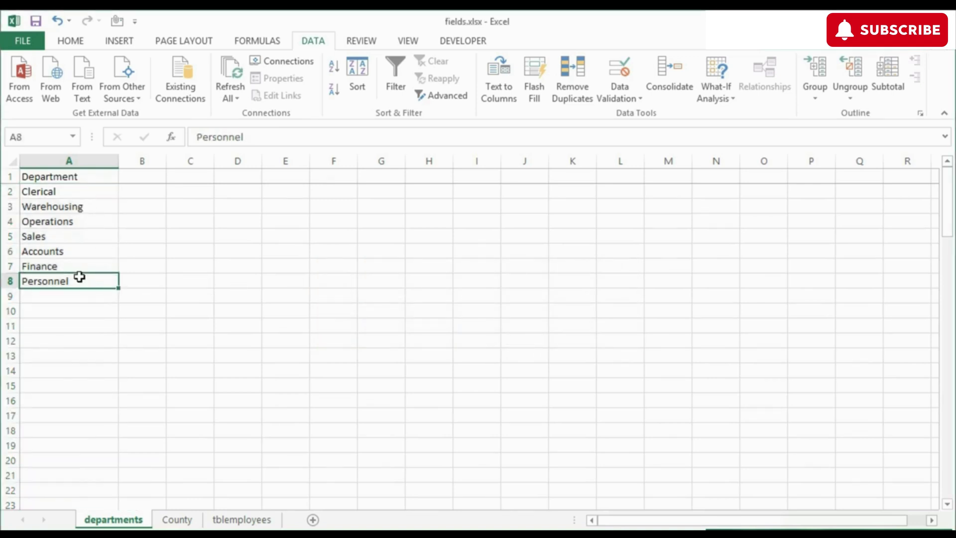
Step: Remove the duplicate values from the County column on the County sheet, treating the first row as a header
{"action": "left_click", "coordinate": [191, 520]}
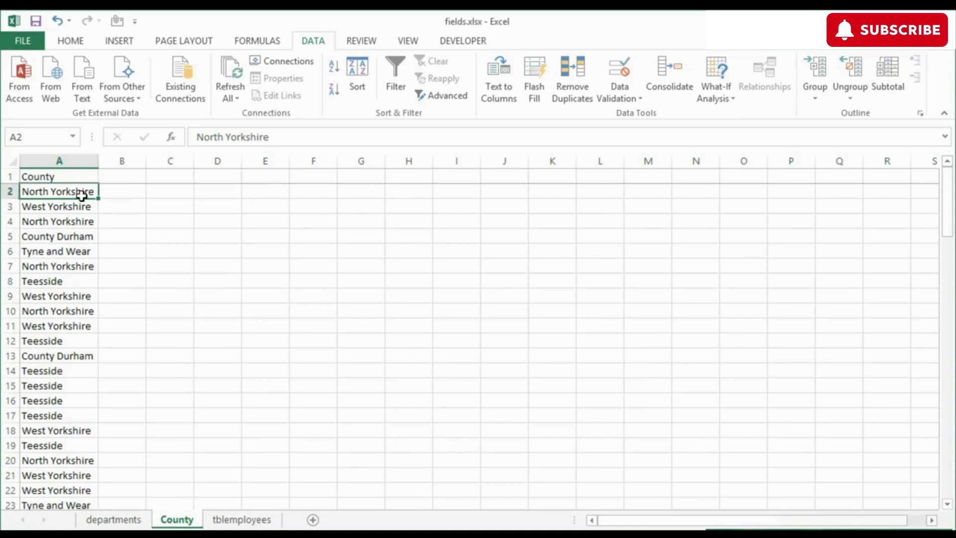
{"action": "left_click", "coordinate": [575, 96]}
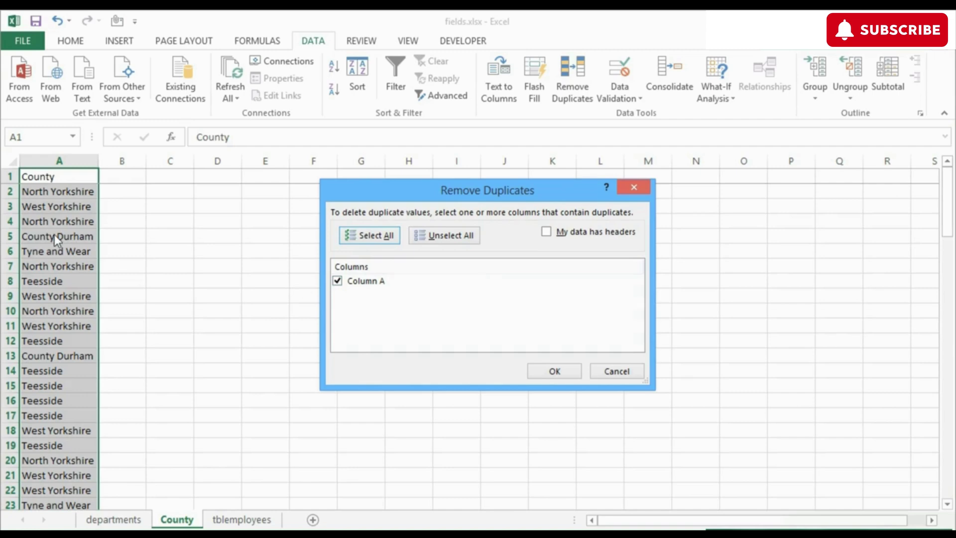
{"action": "left_click", "coordinate": [547, 231]}
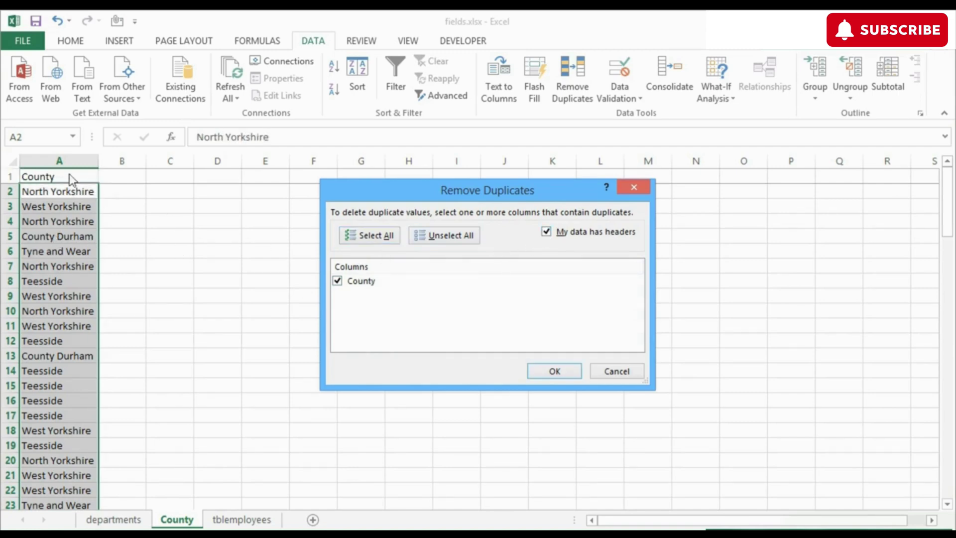
{"action": "left_click", "coordinate": [560, 371]}
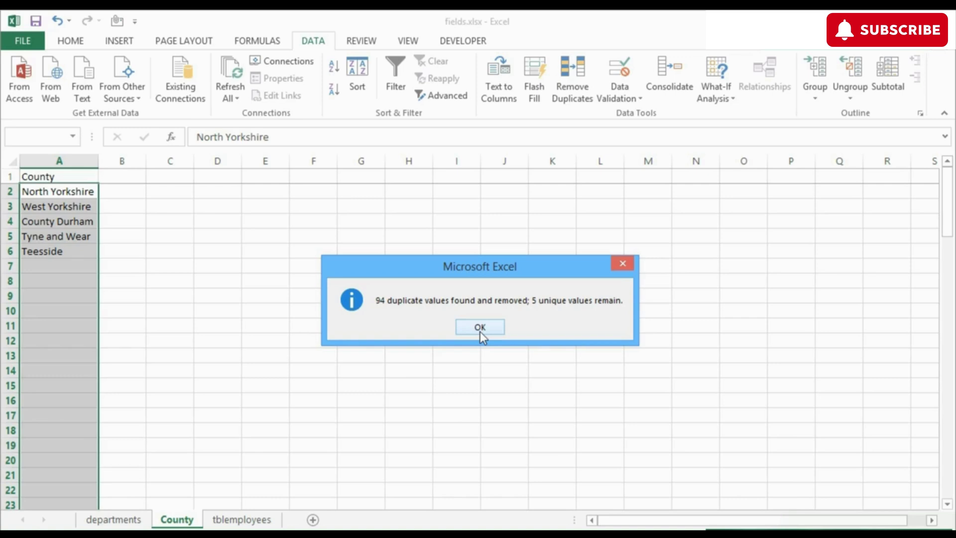
{"action": "left_click", "coordinate": [480, 331]}
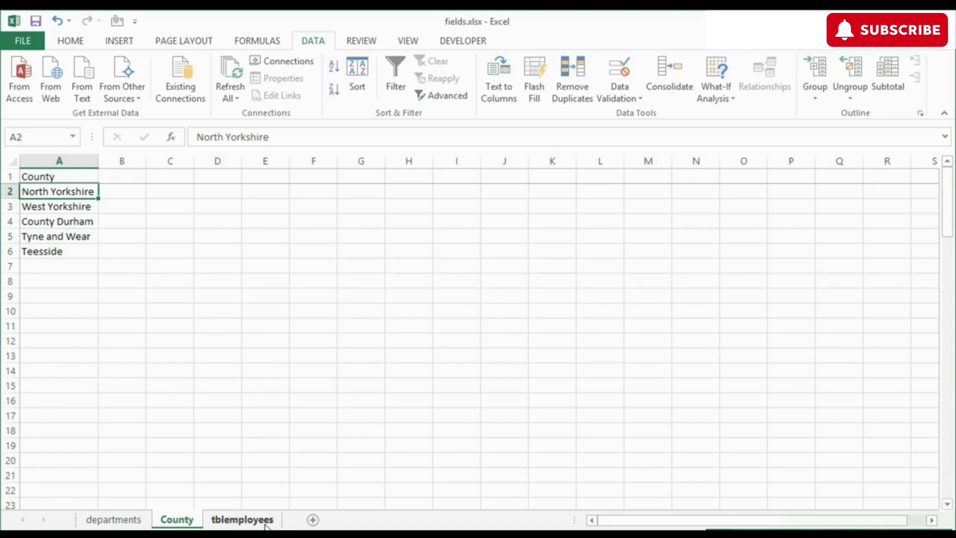
Step: Run Remove Duplicates on the tblemployees data with all columns compared and headers recognised
{"action": "left_click", "coordinate": [241, 520]}
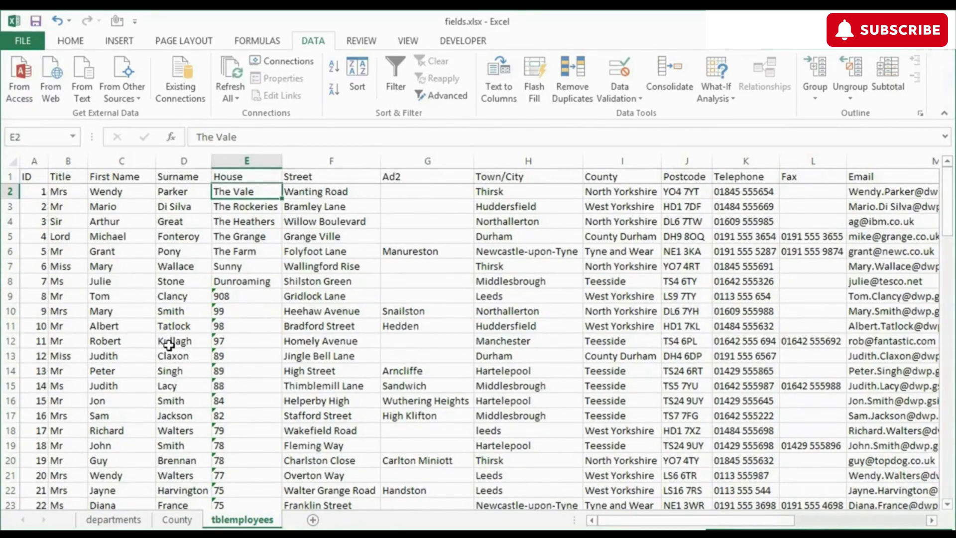
{"action": "left_click", "coordinate": [193, 271]}
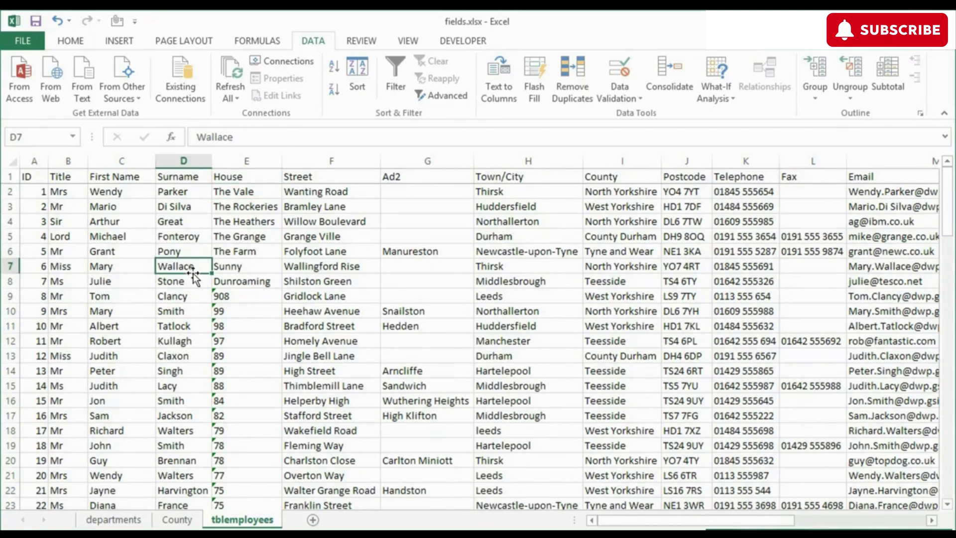
{"action": "left_click", "coordinate": [573, 92]}
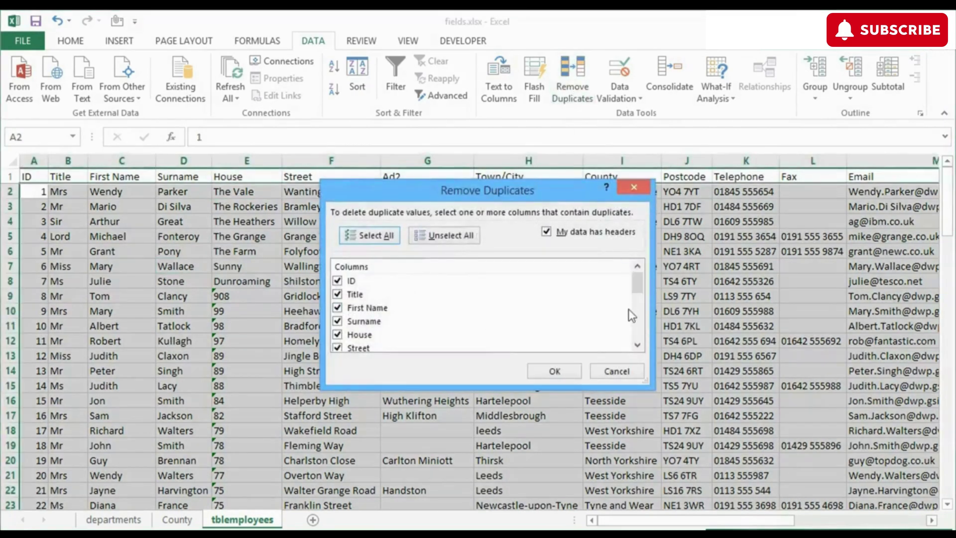
{"action": "mouse_move", "coordinate": [638, 284]}
{"action": "left_mouse_down"}
{"action": "mouse_move", "coordinate": [637, 332]}
{"action": "mouse_move", "coordinate": [636, 280]}
{"action": "mouse_move", "coordinate": [637, 288]}
{"action": "left_mouse_up"}
{"action": "mouse_move", "coordinate": [641, 288]}
{"action": "left_mouse_down"}
{"action": "mouse_move", "coordinate": [637, 348]}
{"action": "mouse_move", "coordinate": [642, 281]}
{"action": "left_mouse_up"}
{"action": "left_click", "coordinate": [552, 373]}
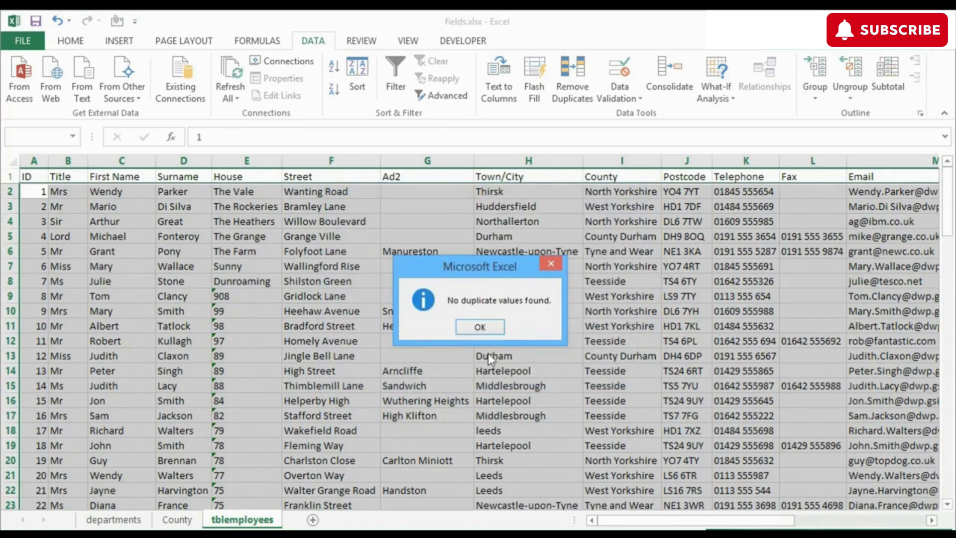
{"action": "left_click", "coordinate": [497, 327]}
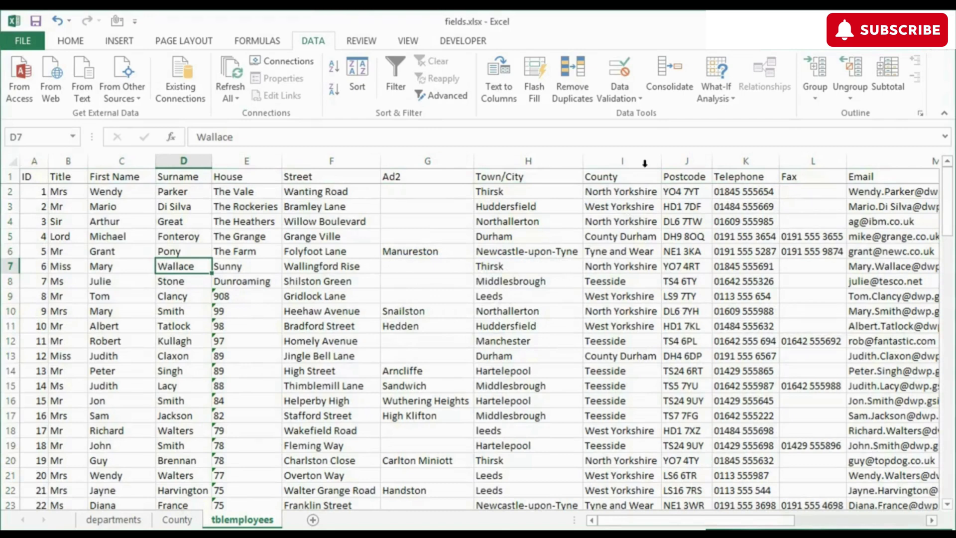
Step: Remove duplicate rows from the tblemployees data, comparing only the Title, First Name and Surname columns
{"action": "left_click", "coordinate": [566, 79]}
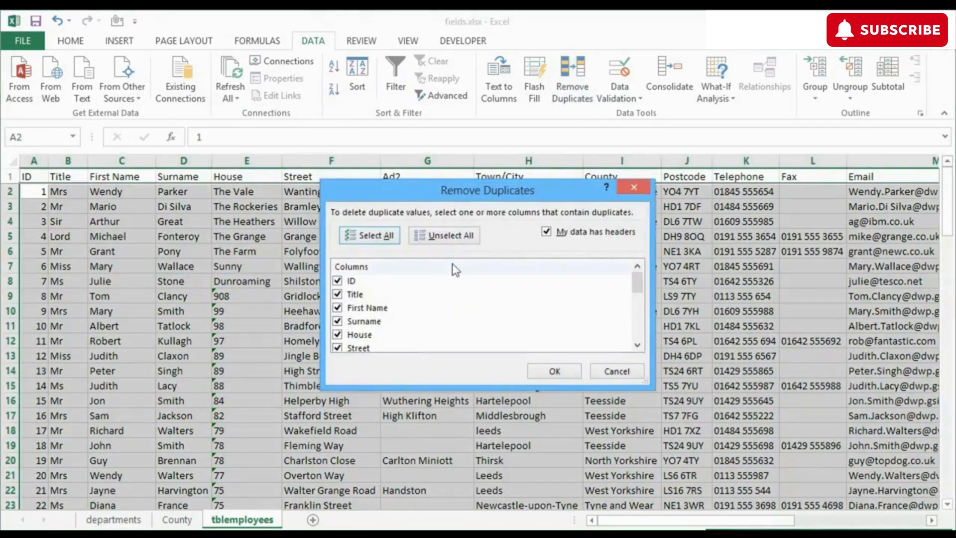
{"action": "left_click", "coordinate": [450, 237]}
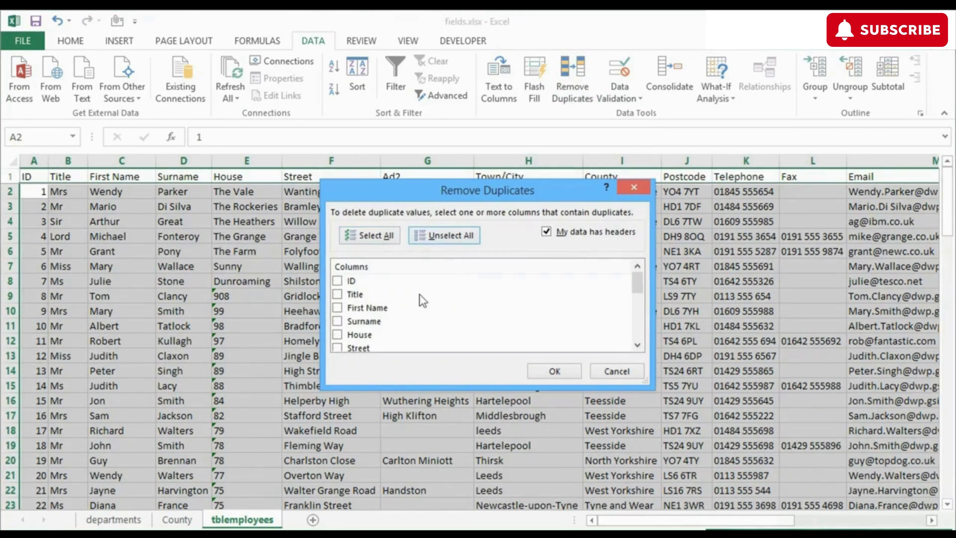
{"action": "left_click", "coordinate": [339, 296]}
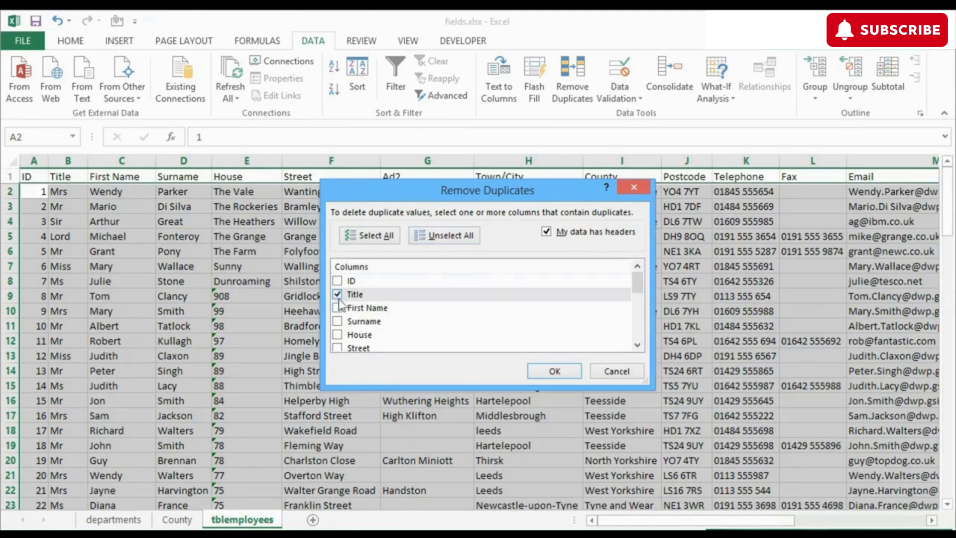
{"action": "left_click", "coordinate": [339, 307]}
{"action": "left_click", "coordinate": [339, 321]}
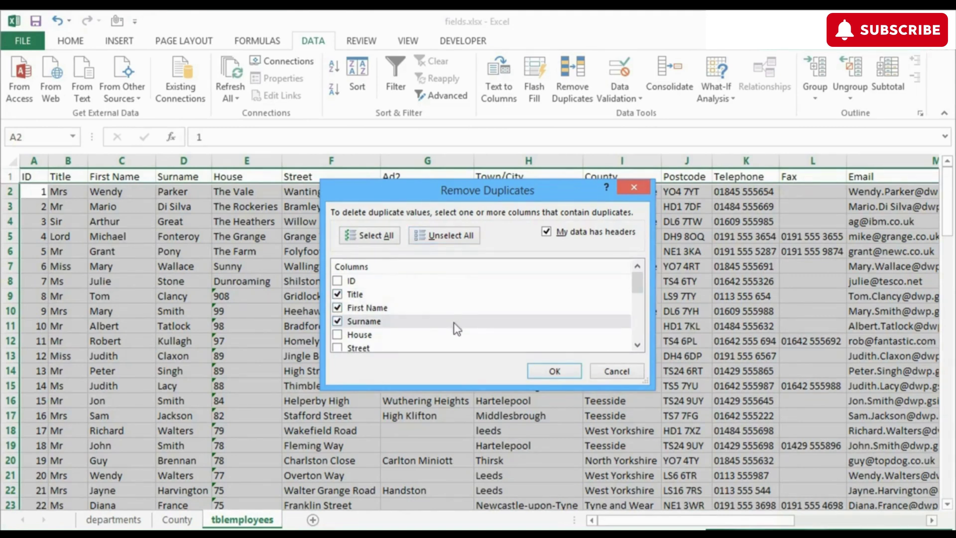
{"action": "left_click", "coordinate": [554, 371]}
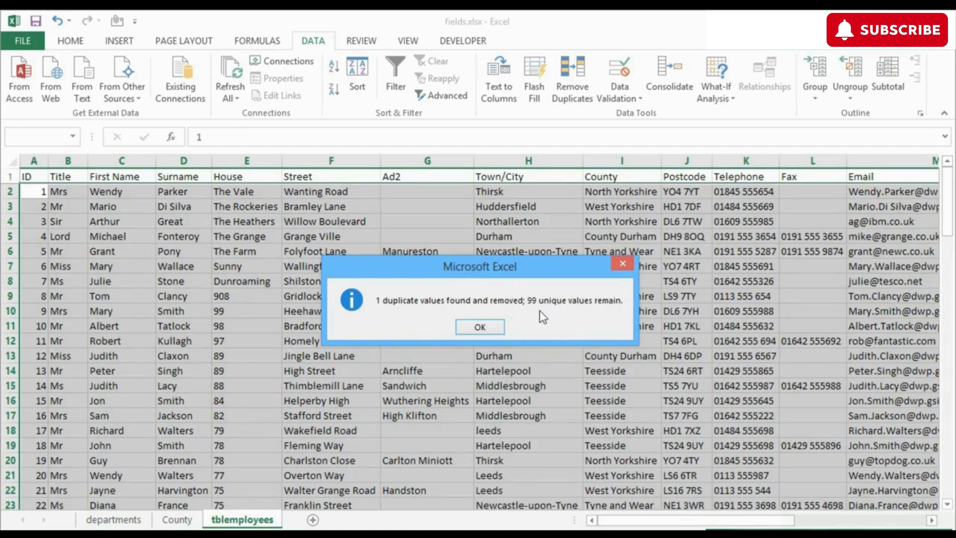
{"action": "left_click", "coordinate": [481, 327]}
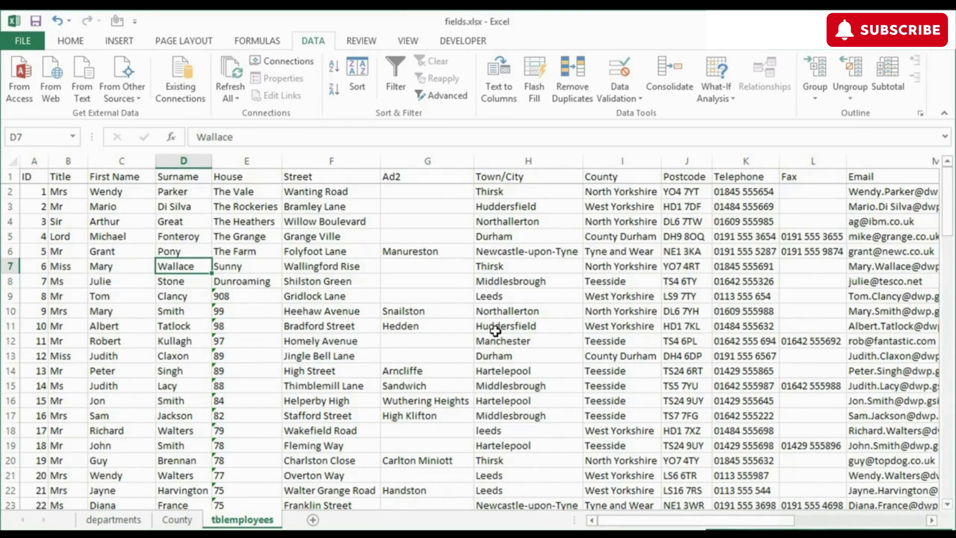
Step: Undo the last duplicate removal in the employee table and check the list on the departments sheet
{"action": "left_click", "coordinate": [69, 21]}
{"action": "left_click", "coordinate": [75, 36]}
{"action": "left_click", "coordinate": [131, 520]}
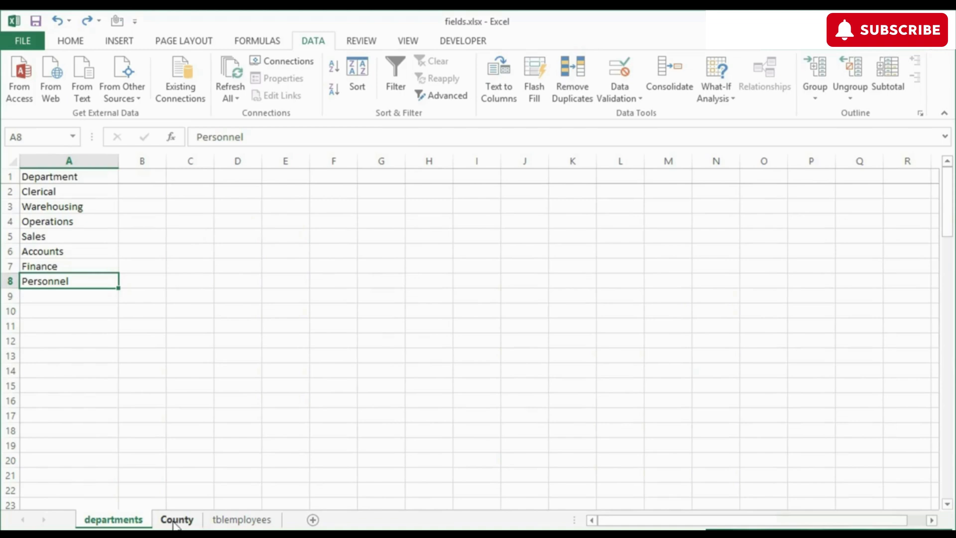
Step: Start Remove Duplicates again on the tblemployees data
{"action": "left_click", "coordinate": [243, 521]}
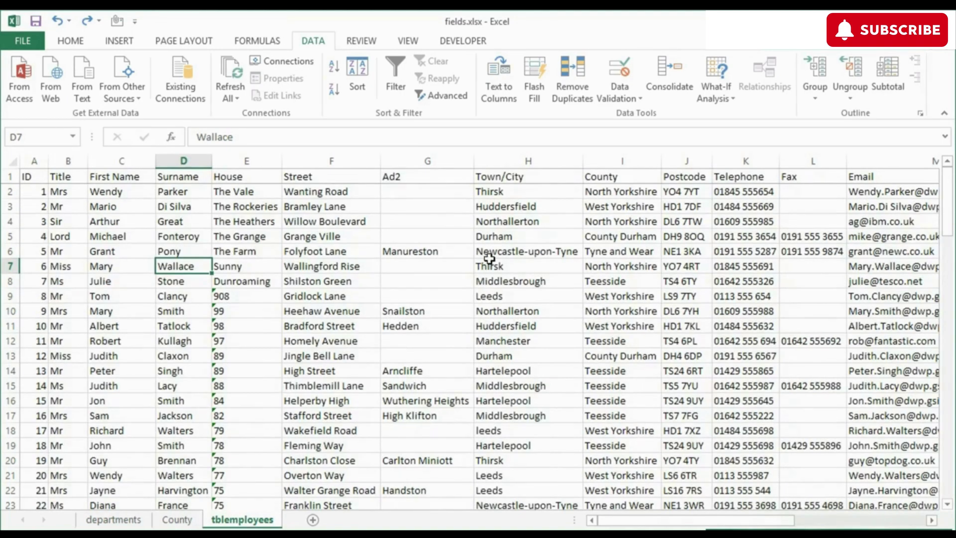
{"action": "left_click", "coordinate": [573, 80]}
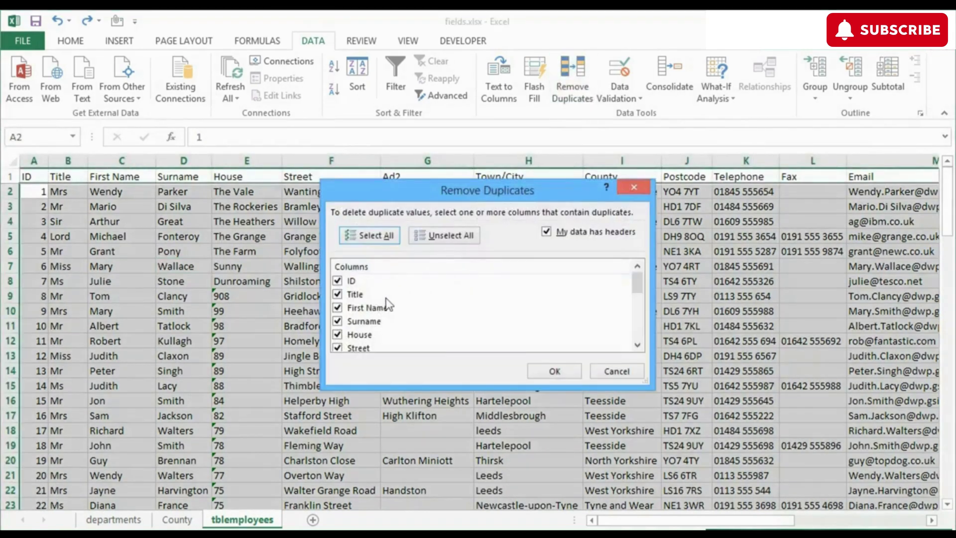